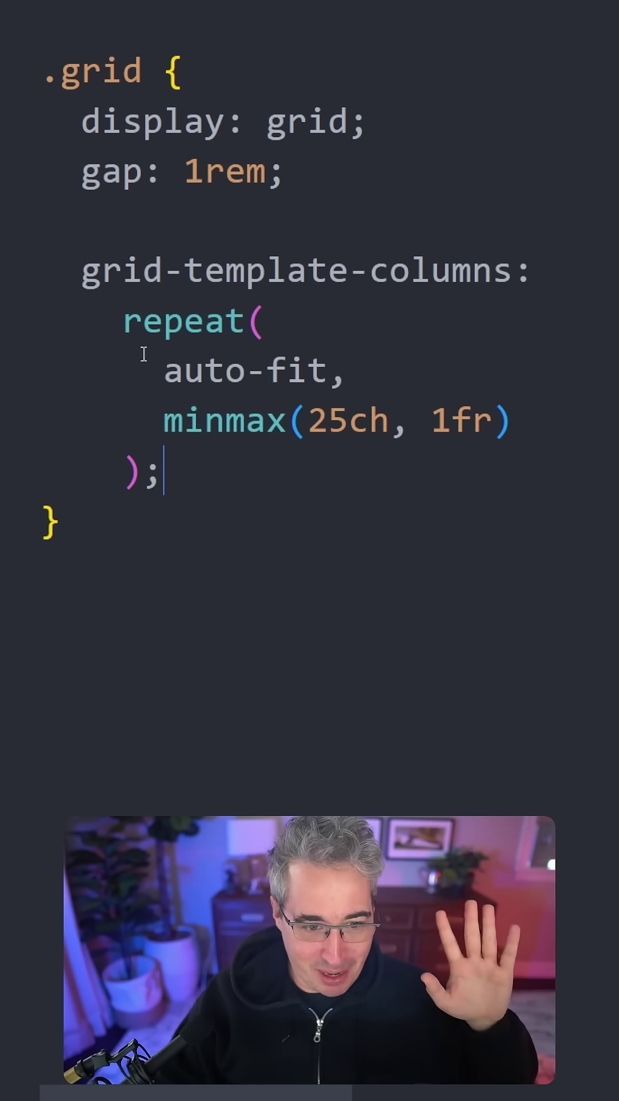
# Narrow the preview so the grid wraps, then place the caret after the minmax(25ch, 1fr) line
pyautogui.moveTo(140, 366); pyautogui.dragTo(353, 371)
pyautogui.click(371, 372)
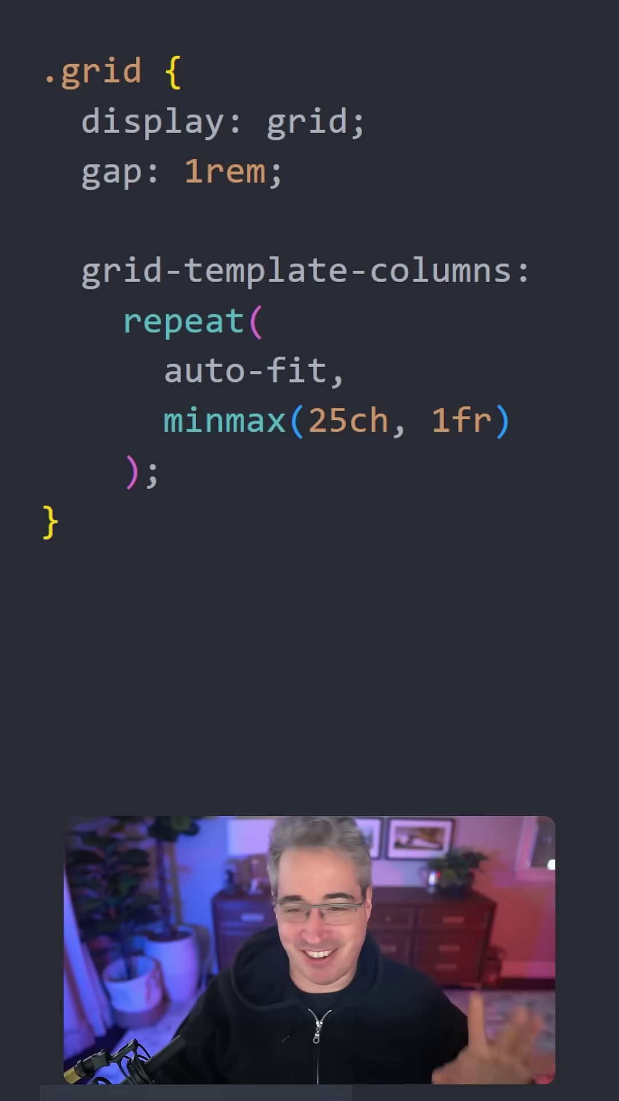
pyautogui.moveTo(147, 420); pyautogui.dragTo(556, 444)
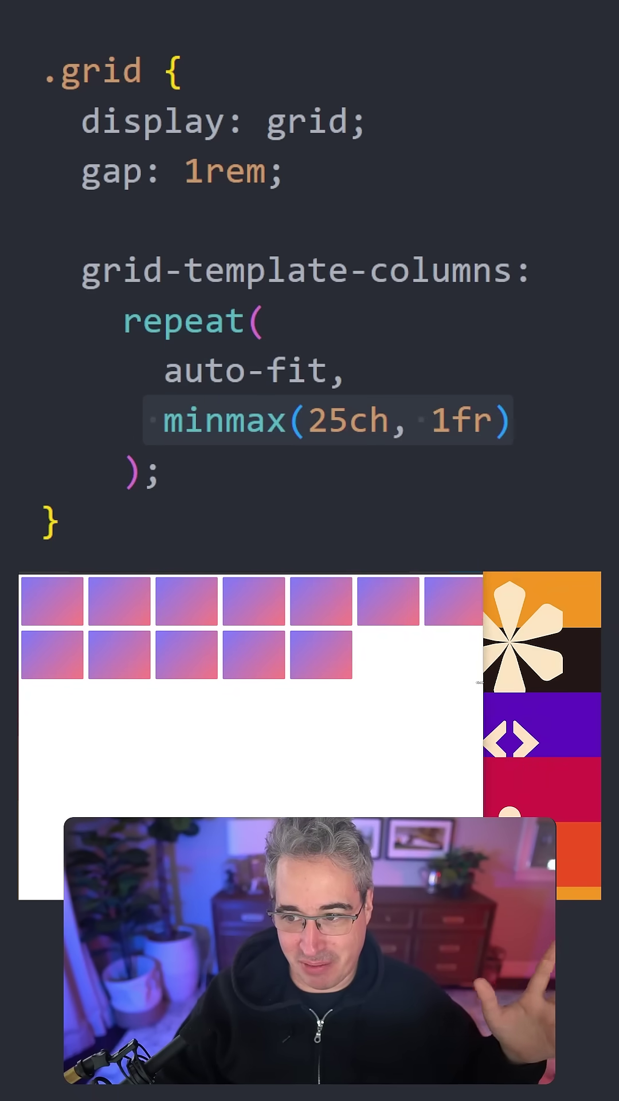
pyautogui.moveTo(478, 682)
pyautogui.mouseDown()
pyautogui.moveTo(208, 715)
pyautogui.moveTo(380, 707)
pyautogui.mouseUp()
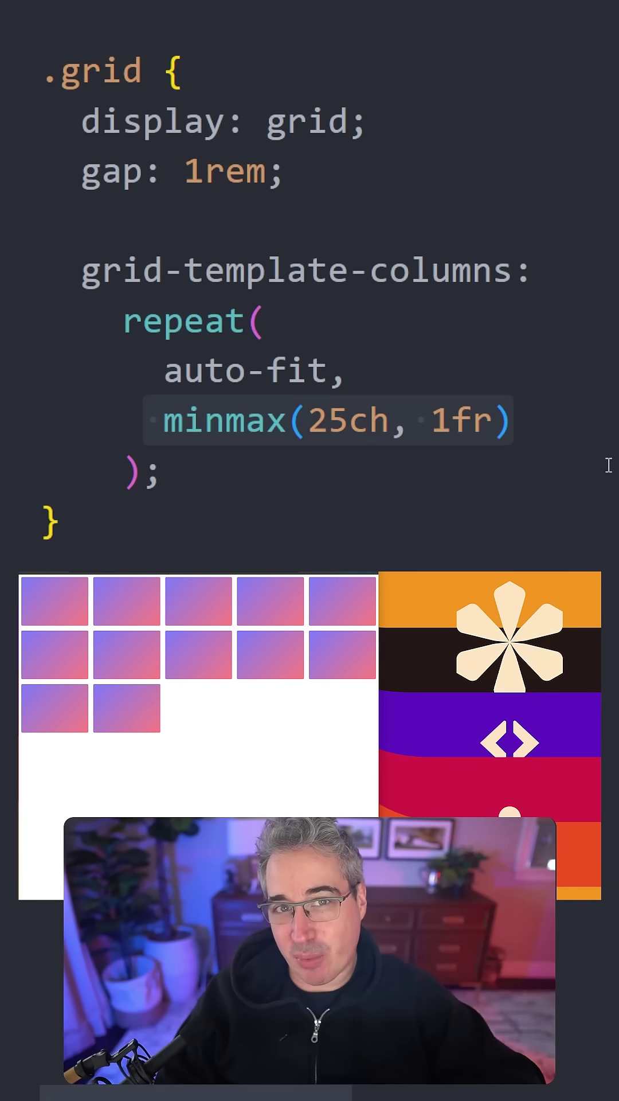
pyautogui.click(536, 432)
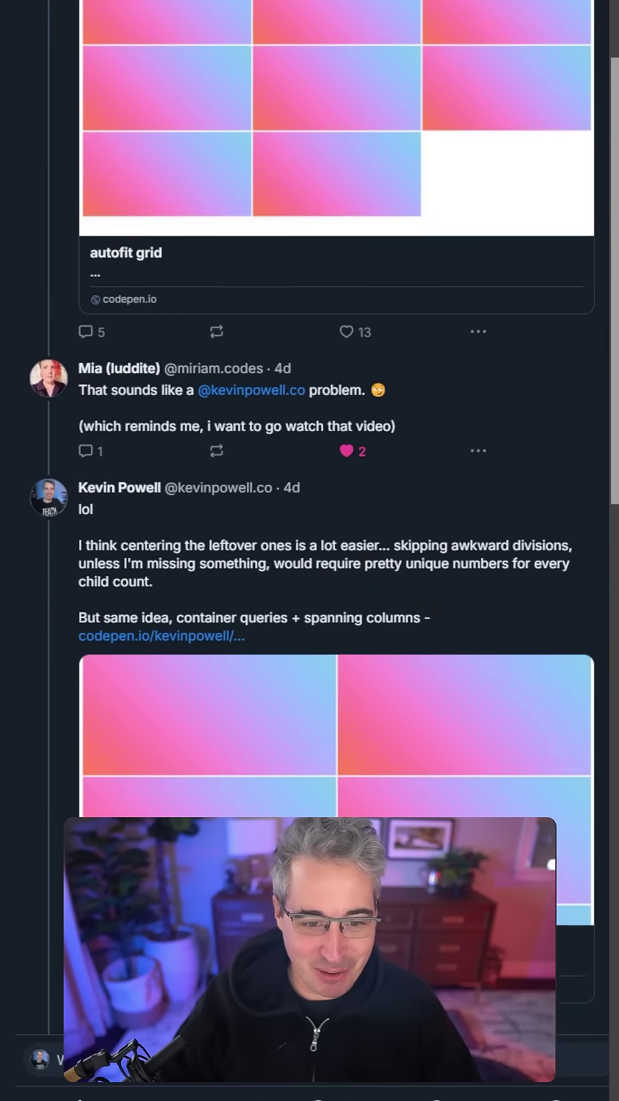
pyautogui.scroll(-1, 310, 516)
pyautogui.scroll(-1, 309, 516)
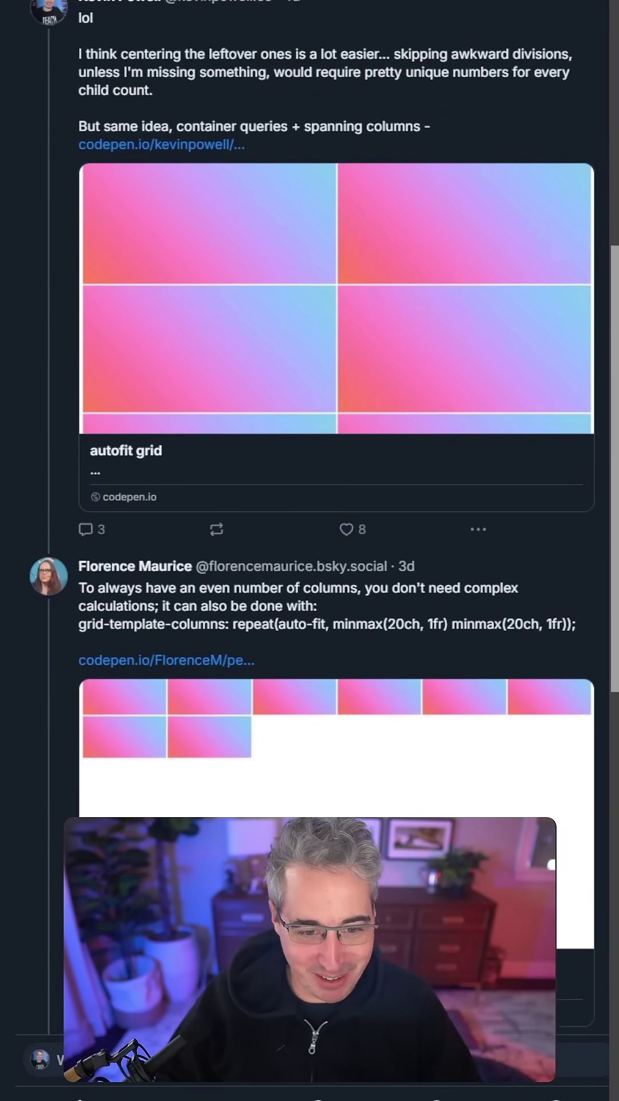
pyautogui.scroll(-1, 310, 516)
pyautogui.scroll(-1, 310, 516)
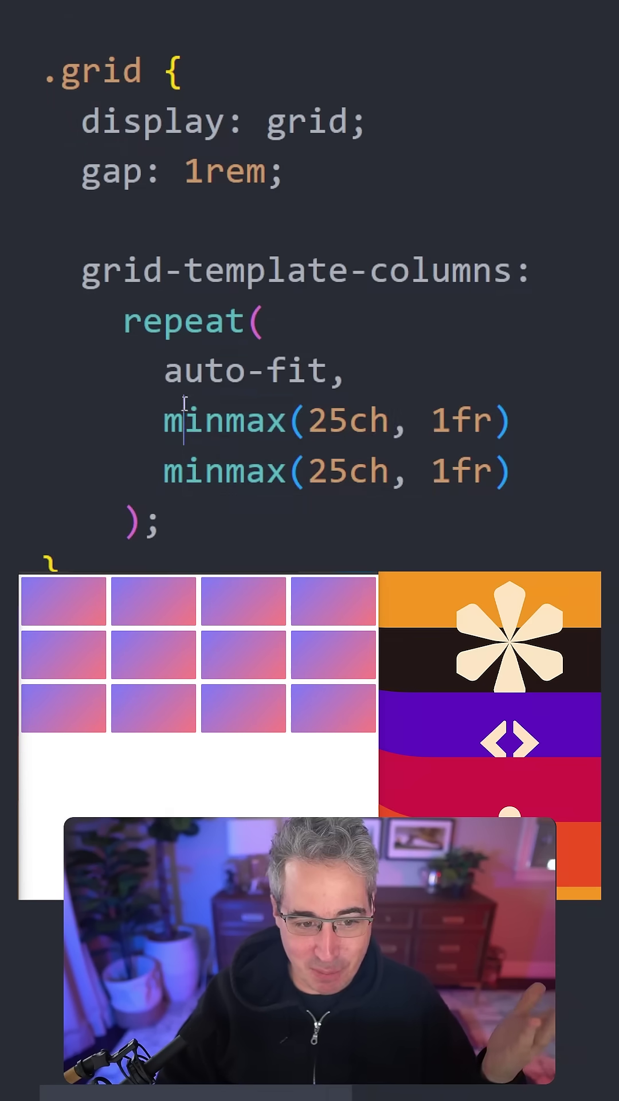
# Highlight the auto-fit keyword and both minmax(25ch, 1fr) tracks inside repeat()
pyautogui.moveTo(187, 413); pyautogui.dragTo(507, 469)
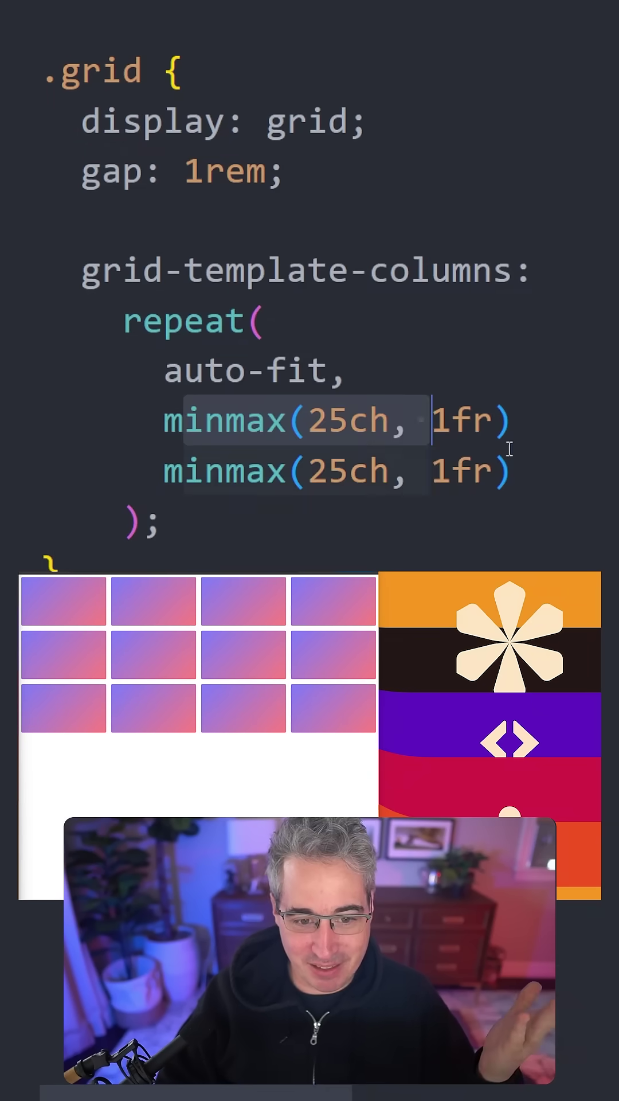
pyautogui.click(516, 469)
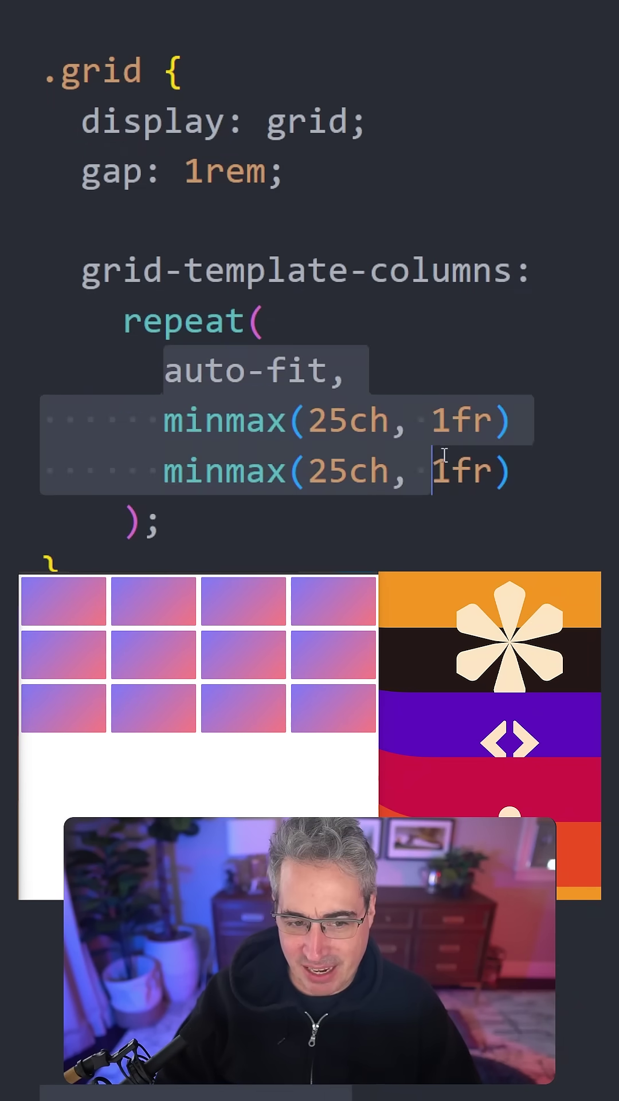
pyautogui.moveTo(80, 370); pyautogui.dragTo(512, 471)
pyautogui.click(558, 452)
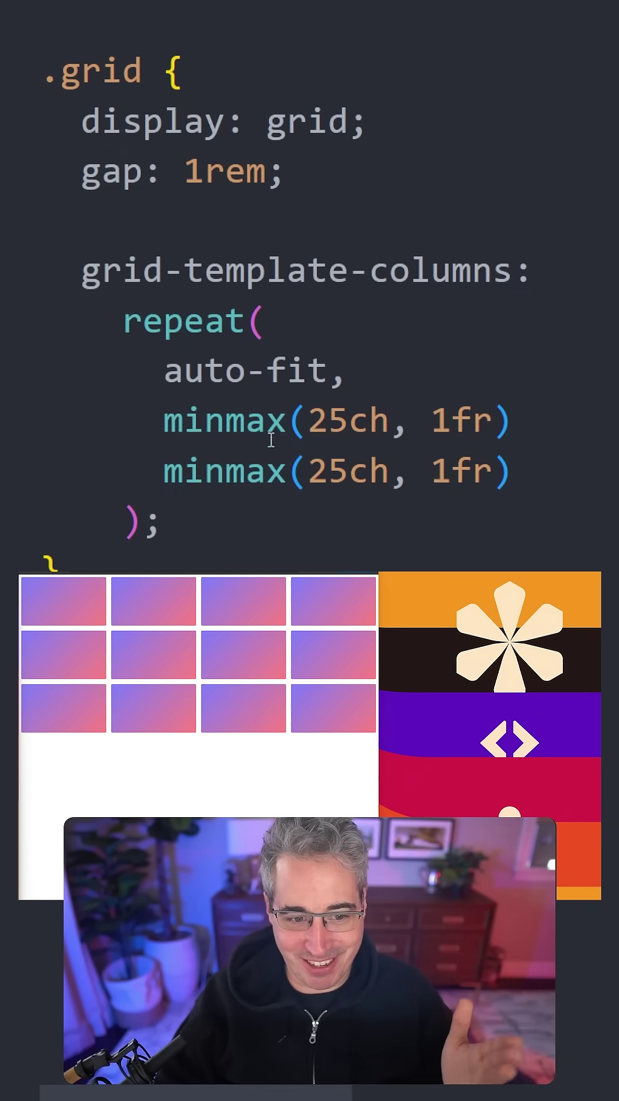
pyautogui.moveTo(164, 472); pyautogui.dragTo(41, 472)
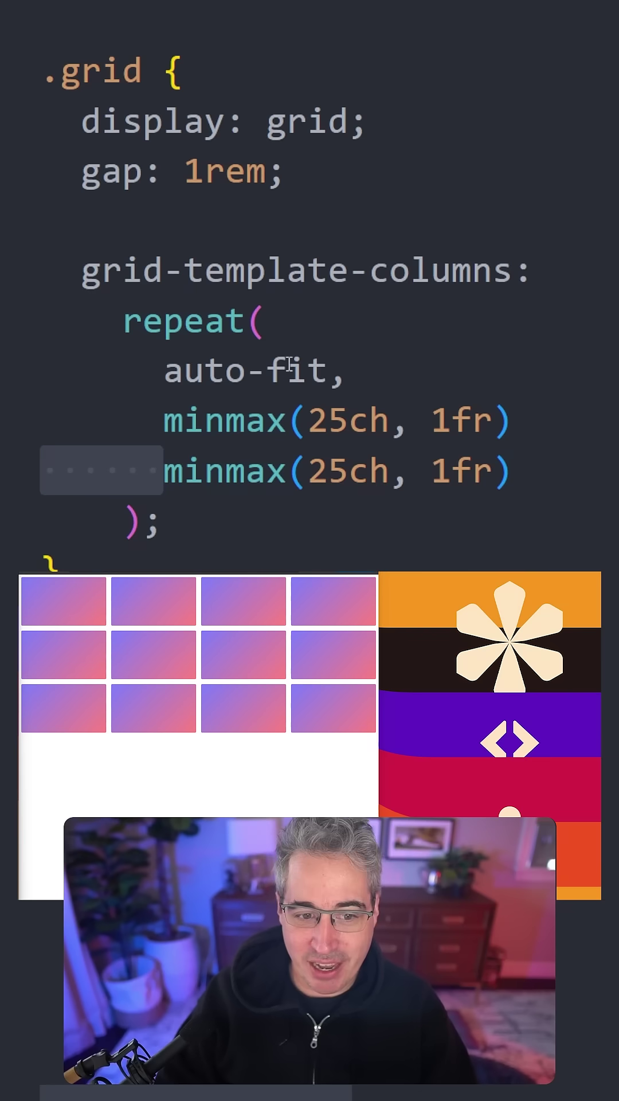
pyautogui.moveTo(163, 370); pyautogui.dragTo(330, 370)
# Highlight both minmax(25ch, 1fr) tracks again while explaining the even column count
pyautogui.click(344, 370)
pyautogui.press('Down')
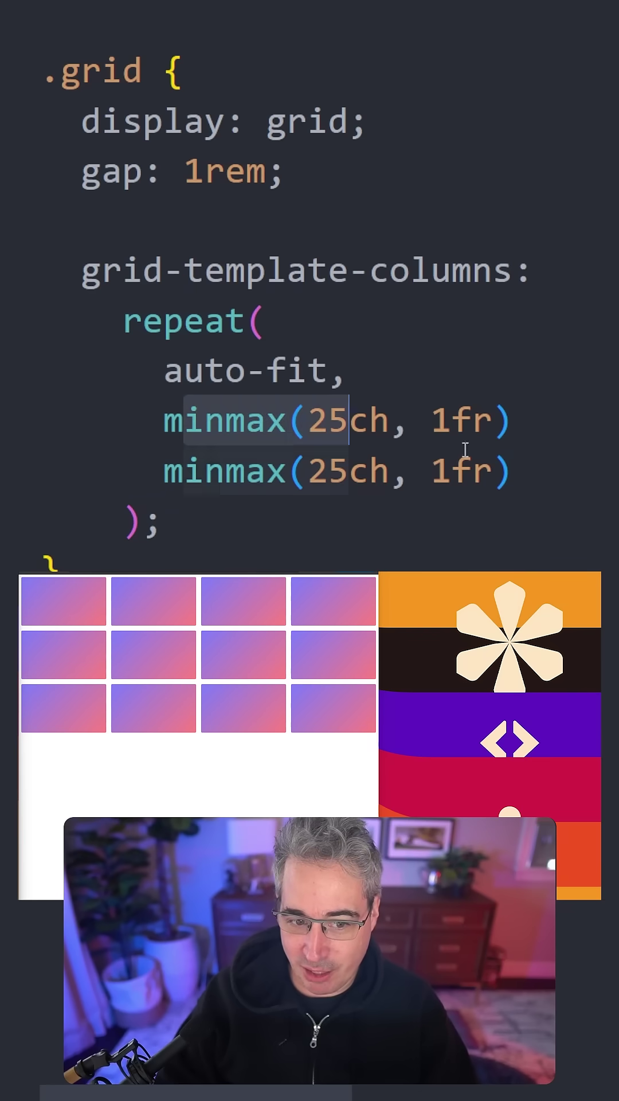
pyautogui.moveTo(163, 420); pyautogui.dragTo(544, 469)
pyautogui.click(547, 470)
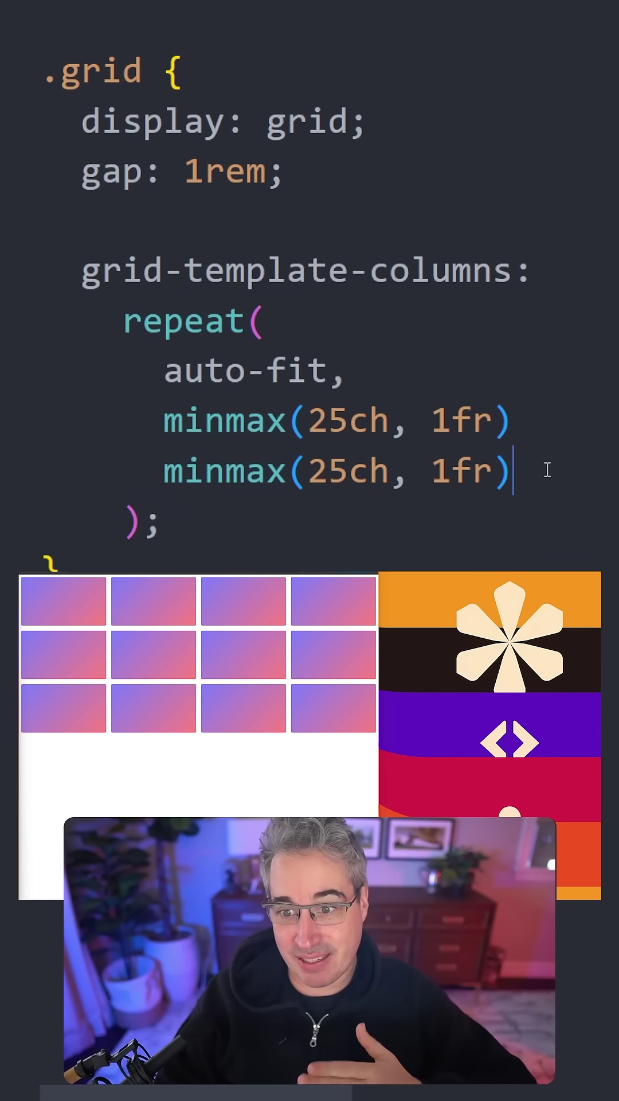
pyautogui.moveTo(164, 420); pyautogui.dragTo(514, 472)
pyautogui.click(512, 473)
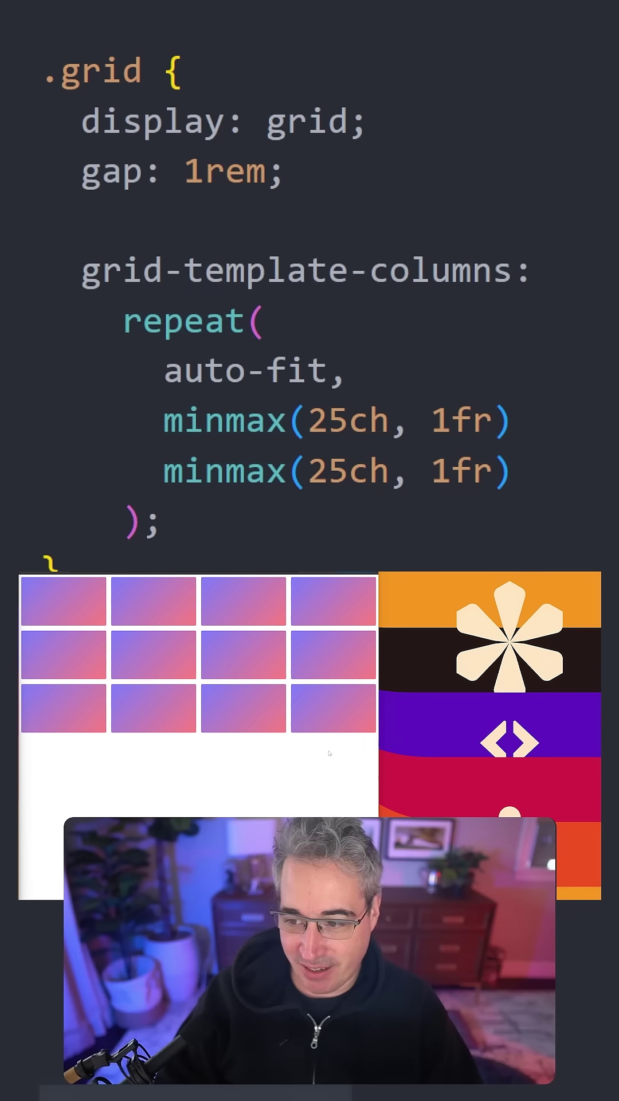
# Widen the preview to six columns, then highlight auto-fit and each minmax line
pyautogui.moveTo(381, 752)
pyautogui.mouseDown()
pyautogui.moveTo(561, 761)
pyautogui.moveTo(261, 765)
pyautogui.moveTo(433, 757)
pyautogui.mouseUp()
pyautogui.doubleClick(183, 370)
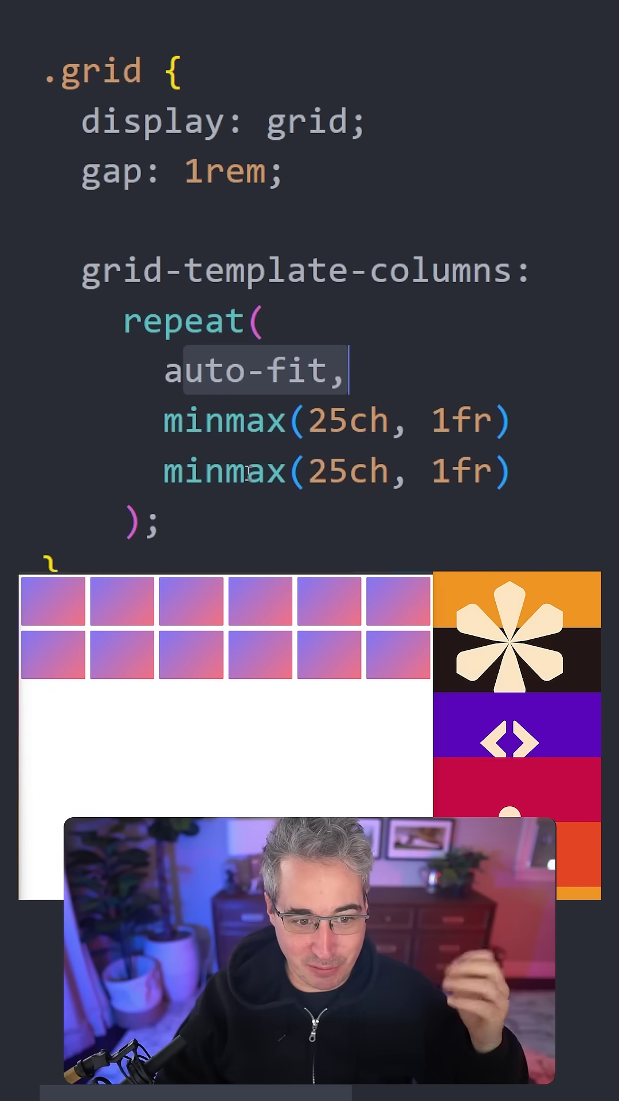
pyautogui.moveTo(147, 420); pyautogui.dragTo(597, 413)
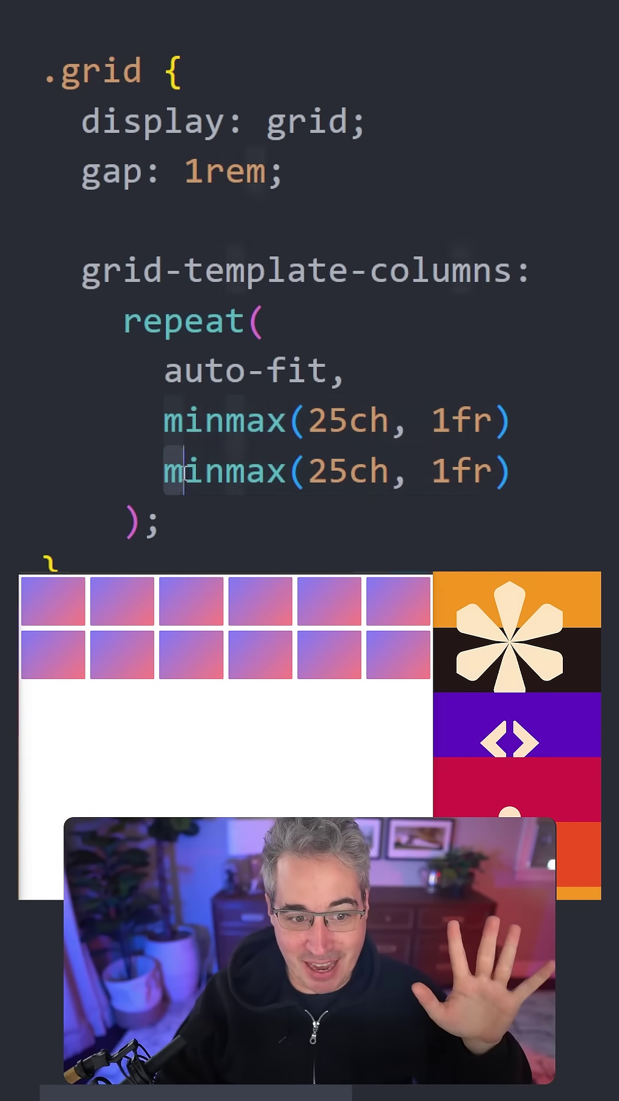
pyautogui.moveTo(167, 470); pyautogui.dragTo(533, 461)
pyautogui.click(559, 462)
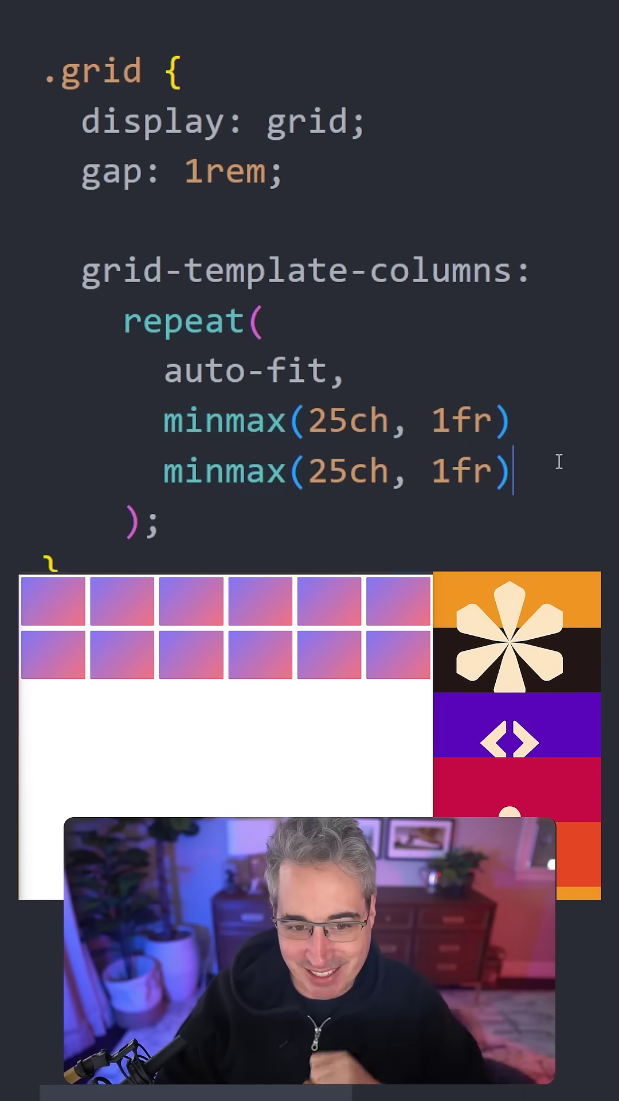
# Change the second track's minimum from 25ch to 25px, giving minmax(25px, 1fr)
pyautogui.doubleClick(322, 488)
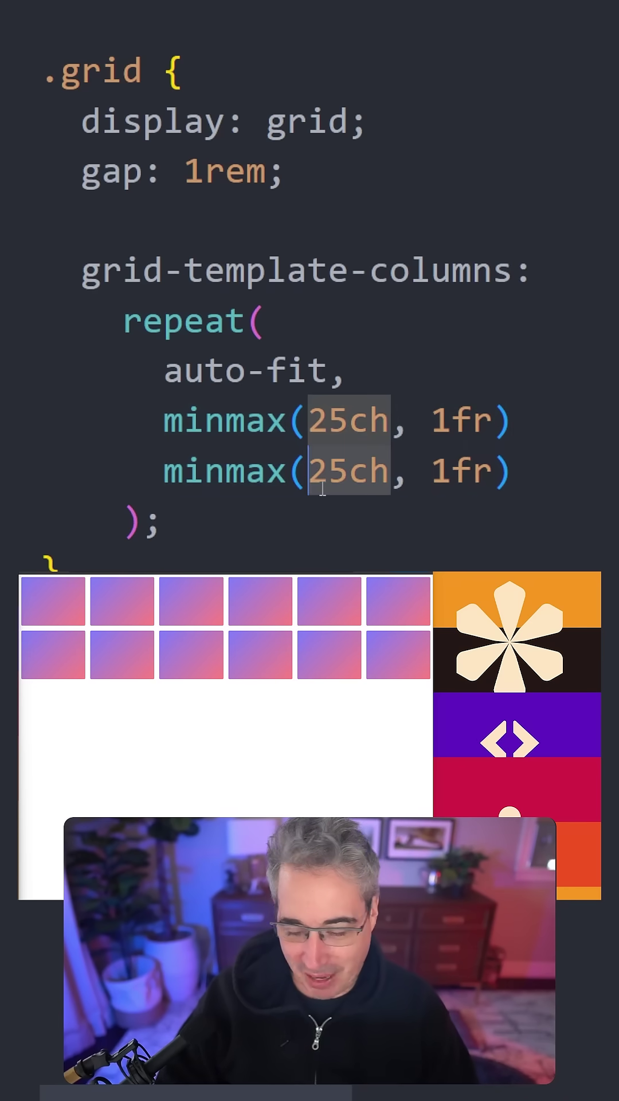
pyautogui.write('10px')
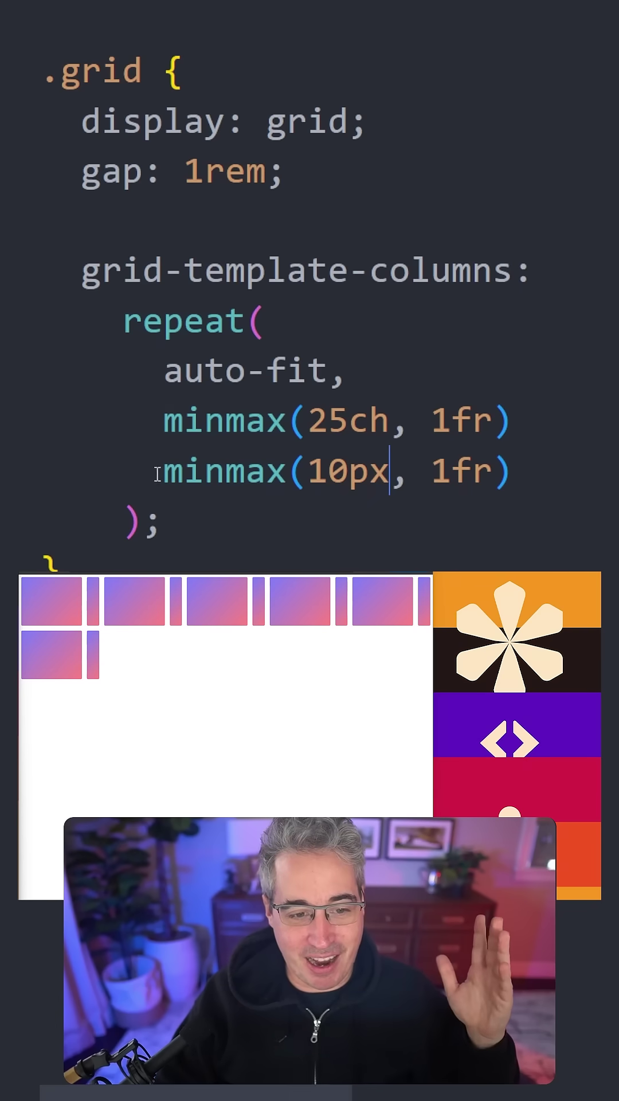
pyautogui.moveTo(160, 471); pyautogui.dragTo(561, 471)
pyautogui.click(560, 471)
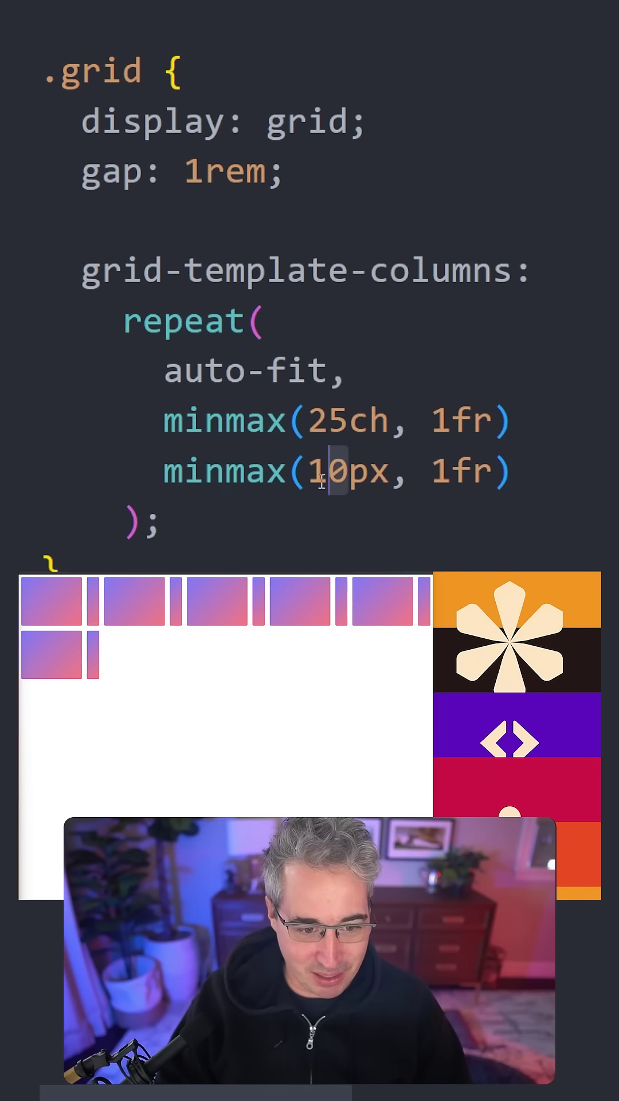
pyautogui.write('25')
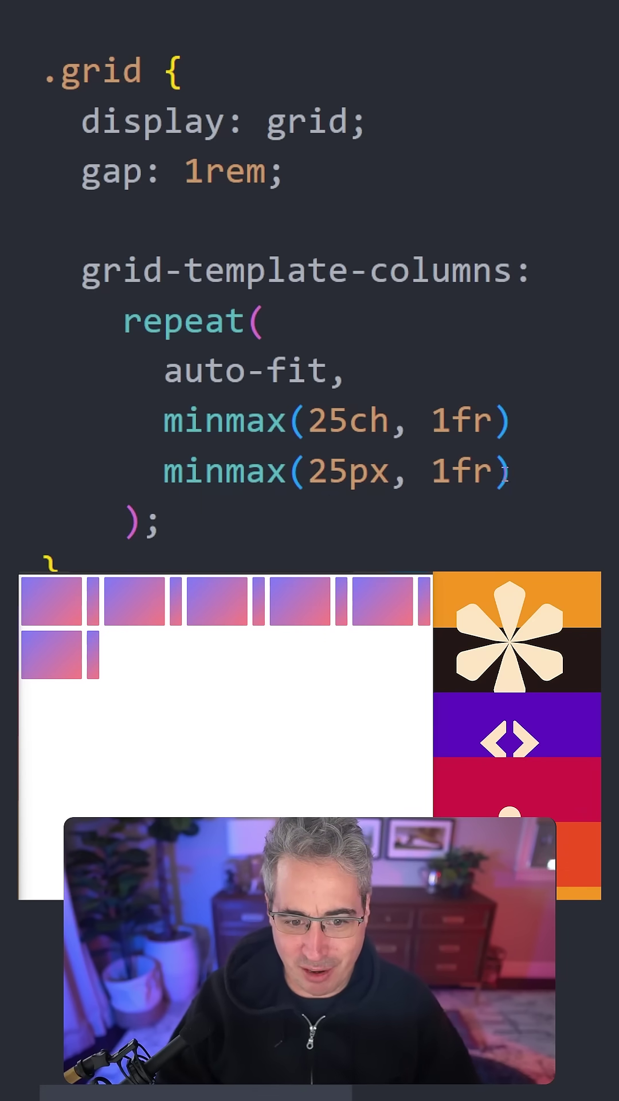
# Select the minmax(25px, 1fr) line and place the caret at its end
pyautogui.moveTo(505, 473); pyautogui.dragTo(254, 477)
pyautogui.click(528, 475)
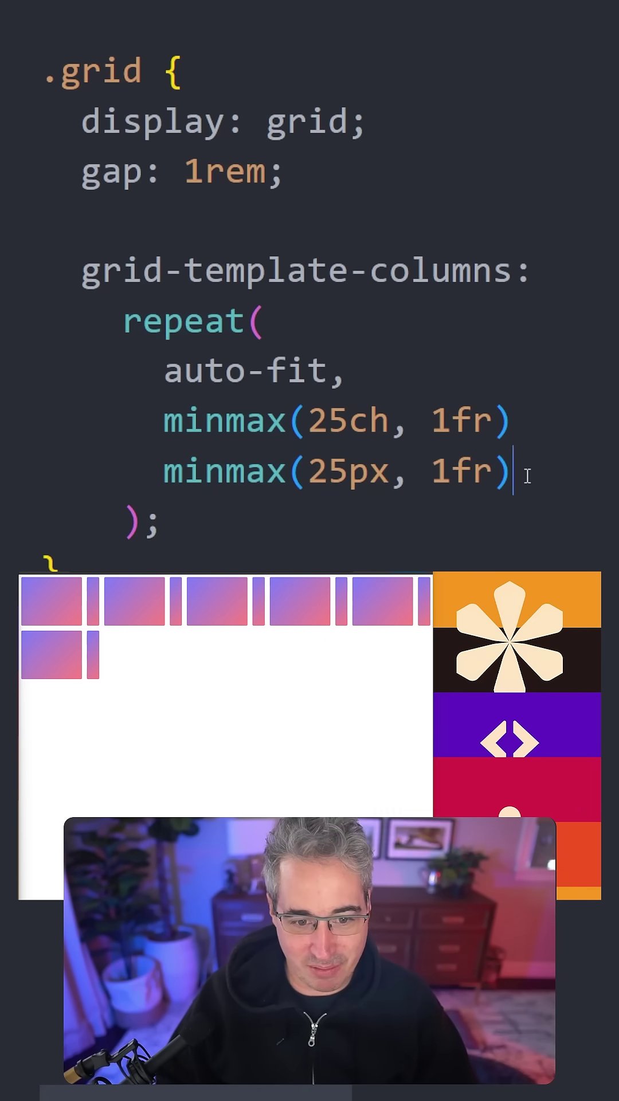